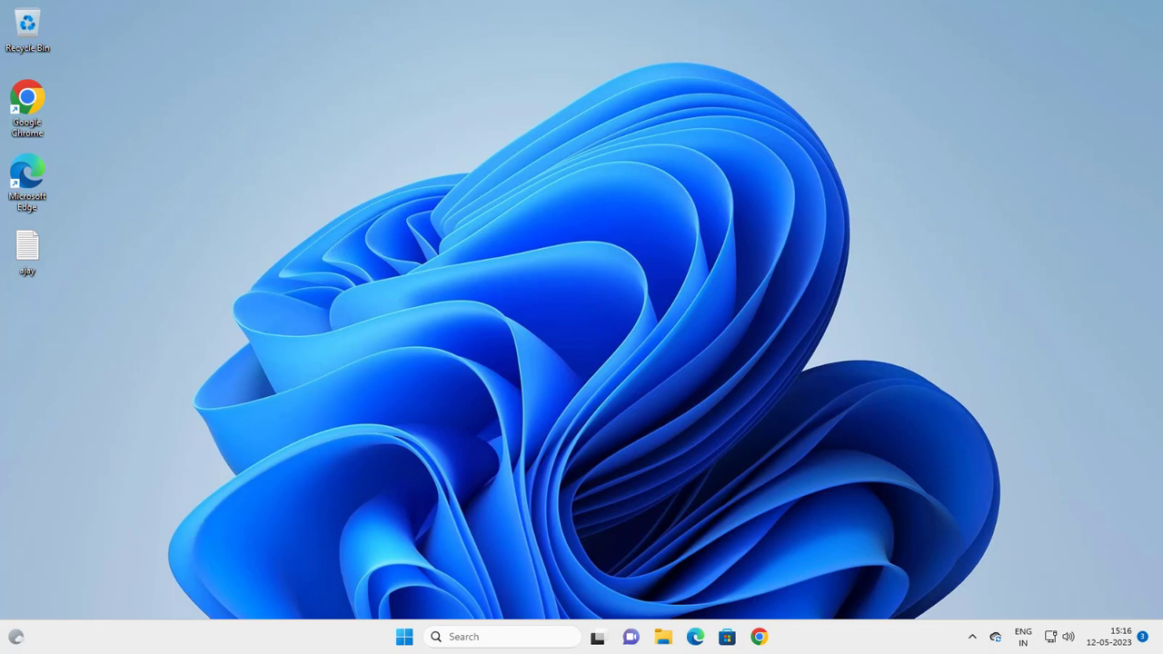
- Search Windows for 'printer' and open the Printers & scanners settings page
left_click(498, 643)
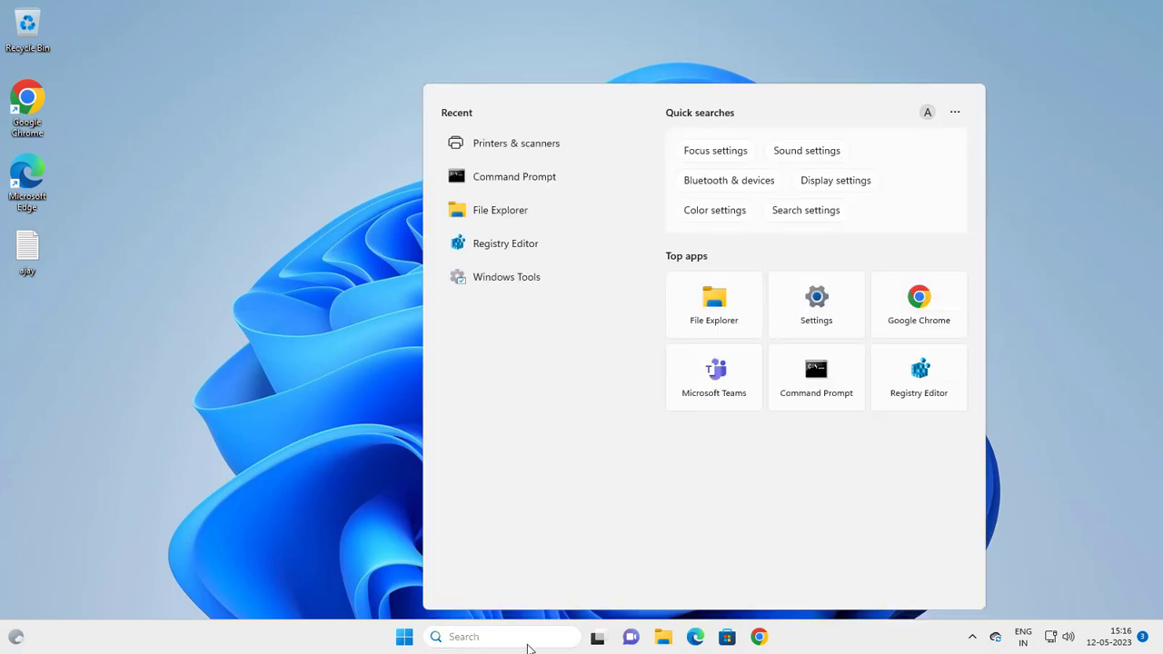
type("printer")
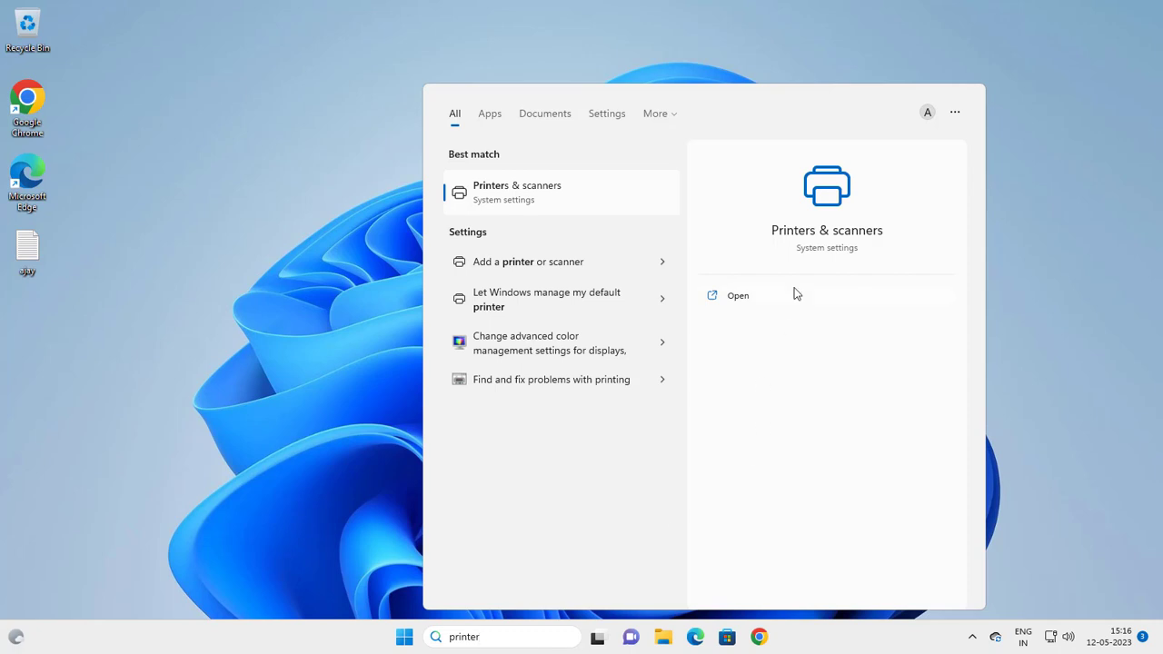
left_click(738, 297)
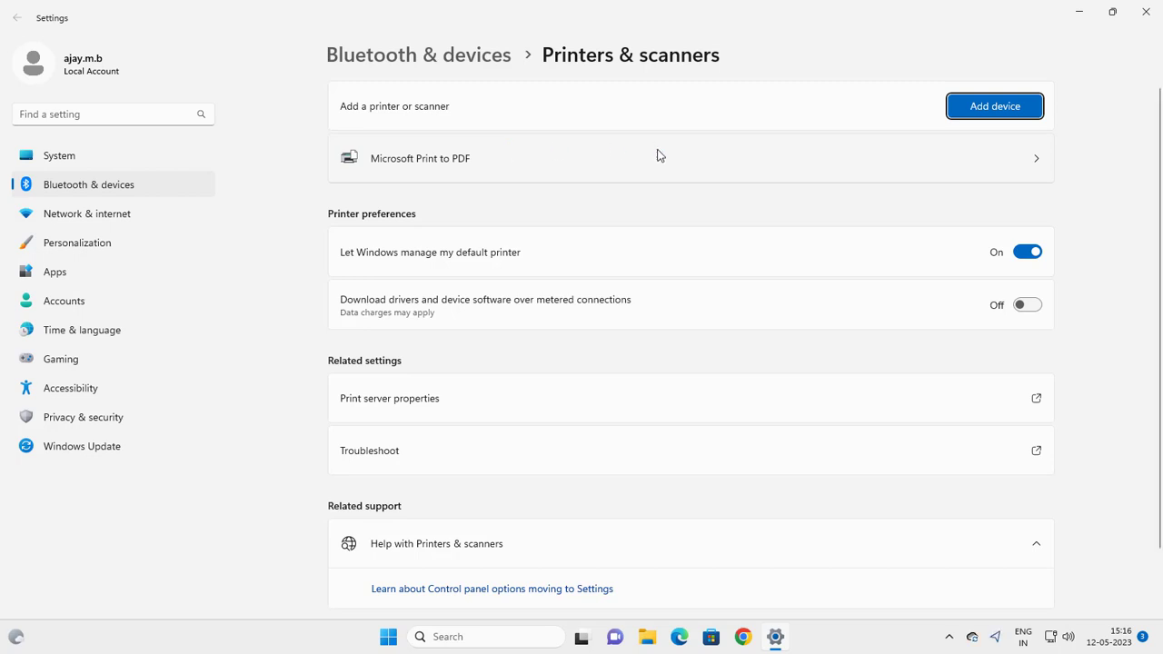
- Open the Printer properties dialog for Microsoft Print to PDF
left_click(1037, 167)
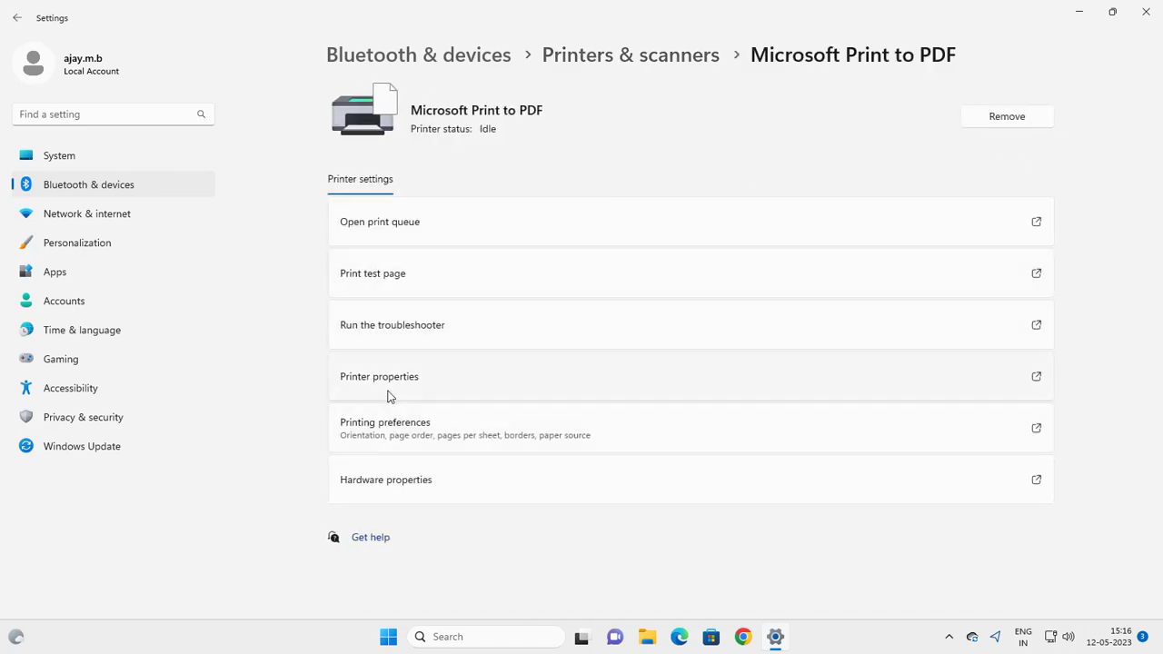
left_click(414, 388)
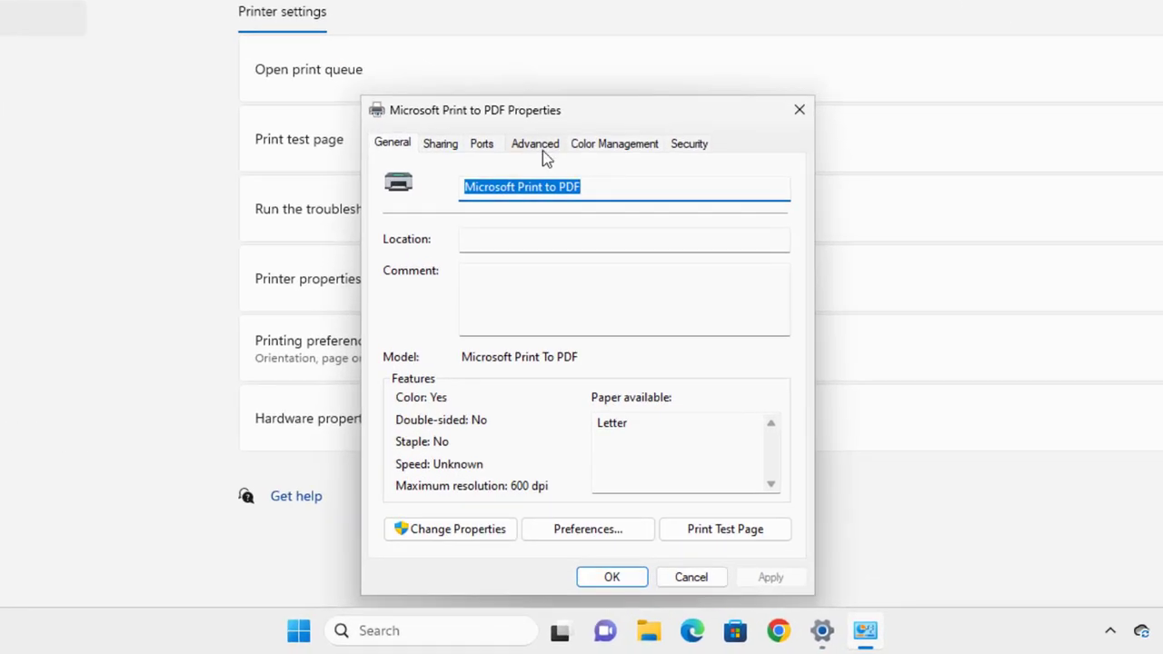
- Turn on 'Keep printed documents' on the Advanced tab, then reopen properties to confirm it stuck
left_click(543, 151)
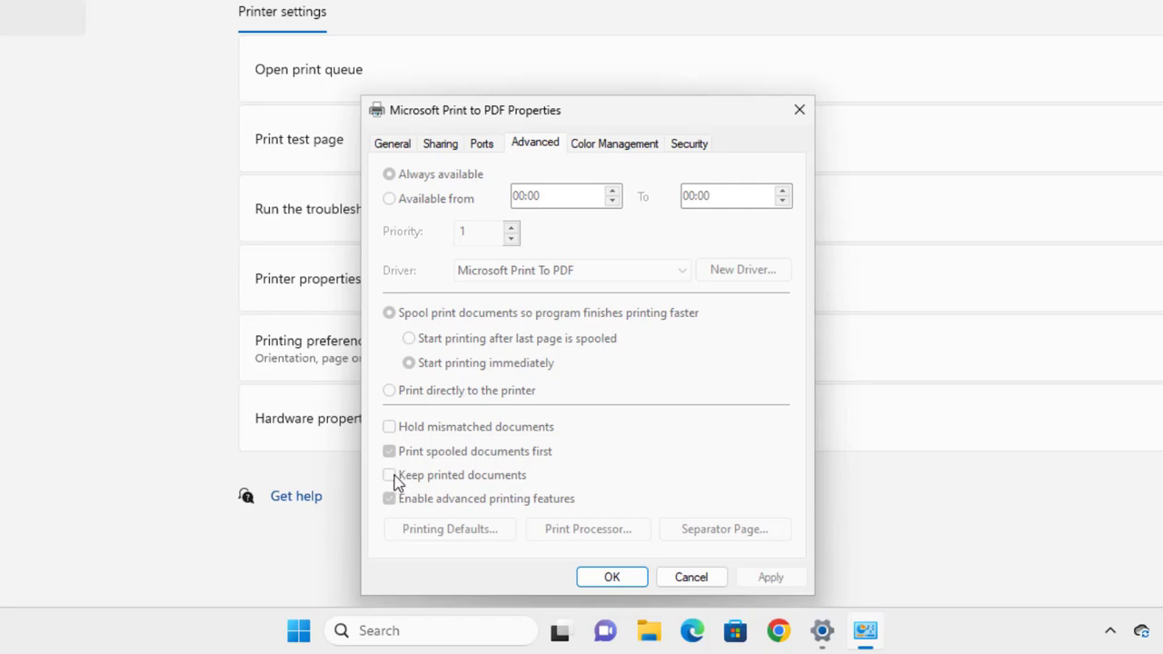
left_click(613, 579)
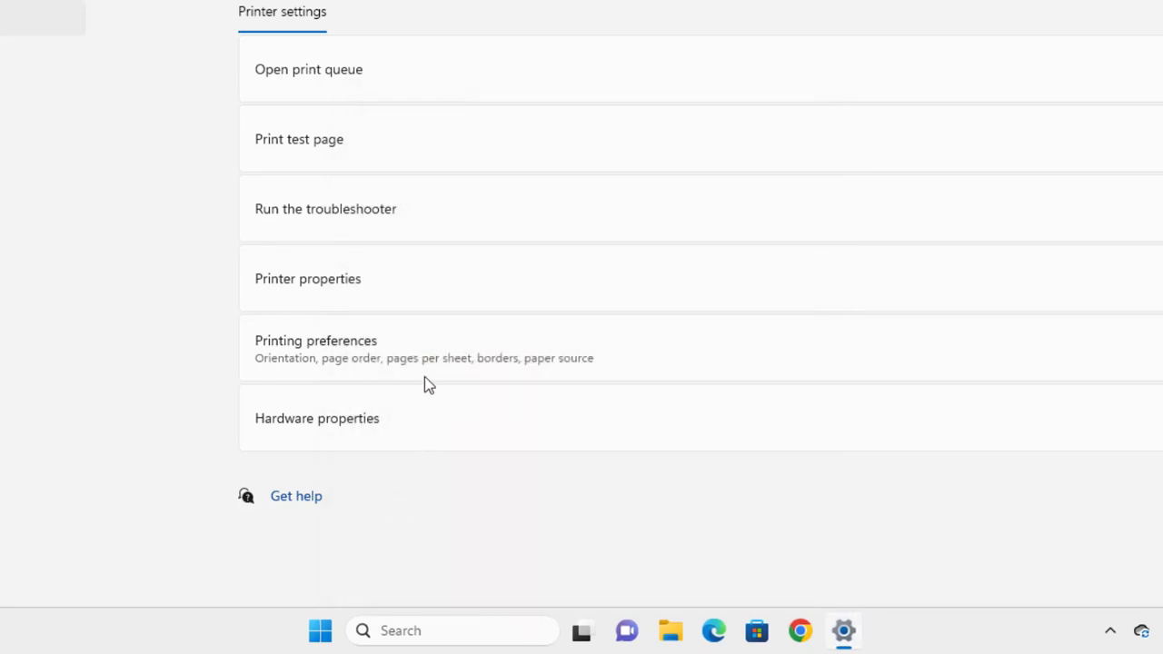
left_click(354, 298)
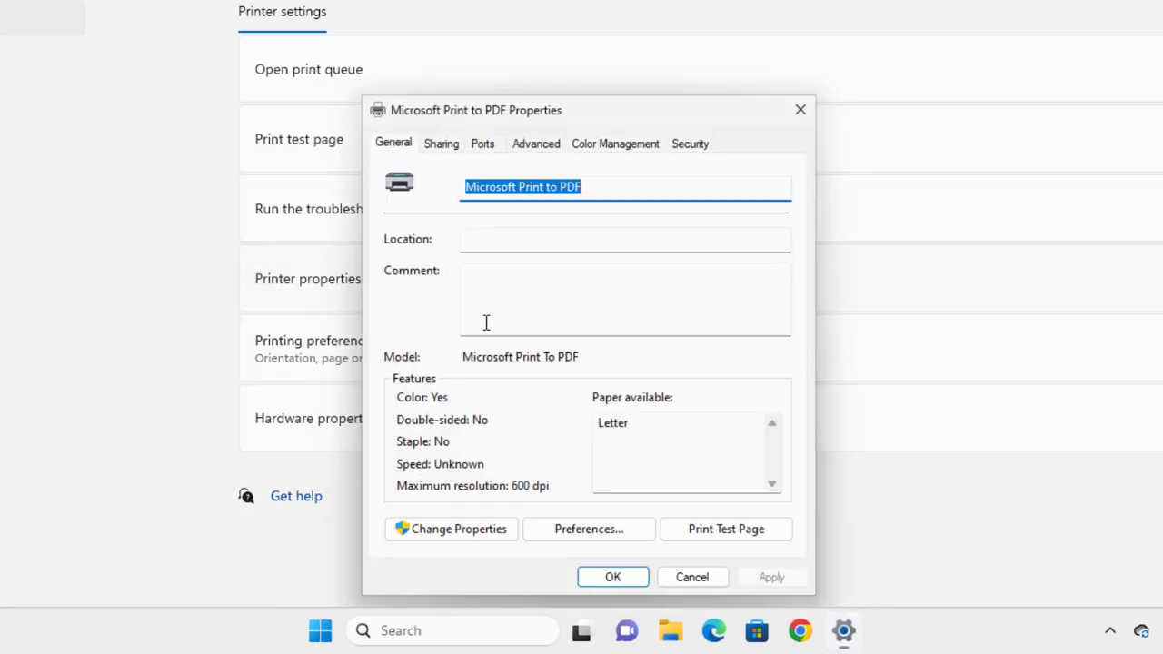
left_click(530, 147)
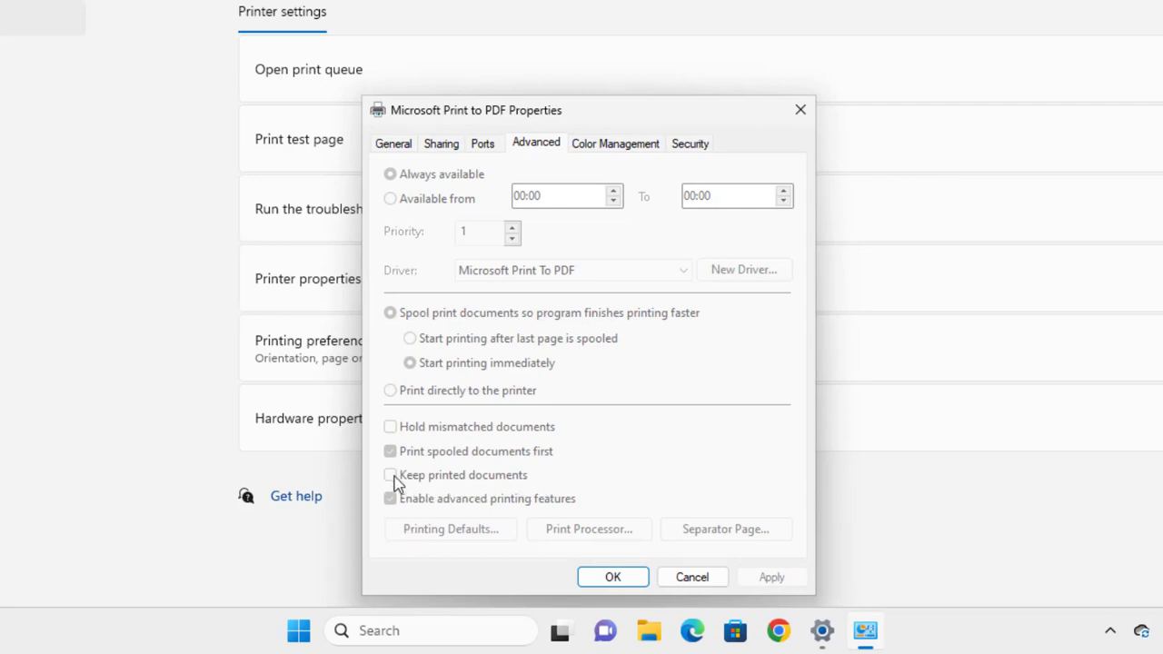
left_click(590, 583)
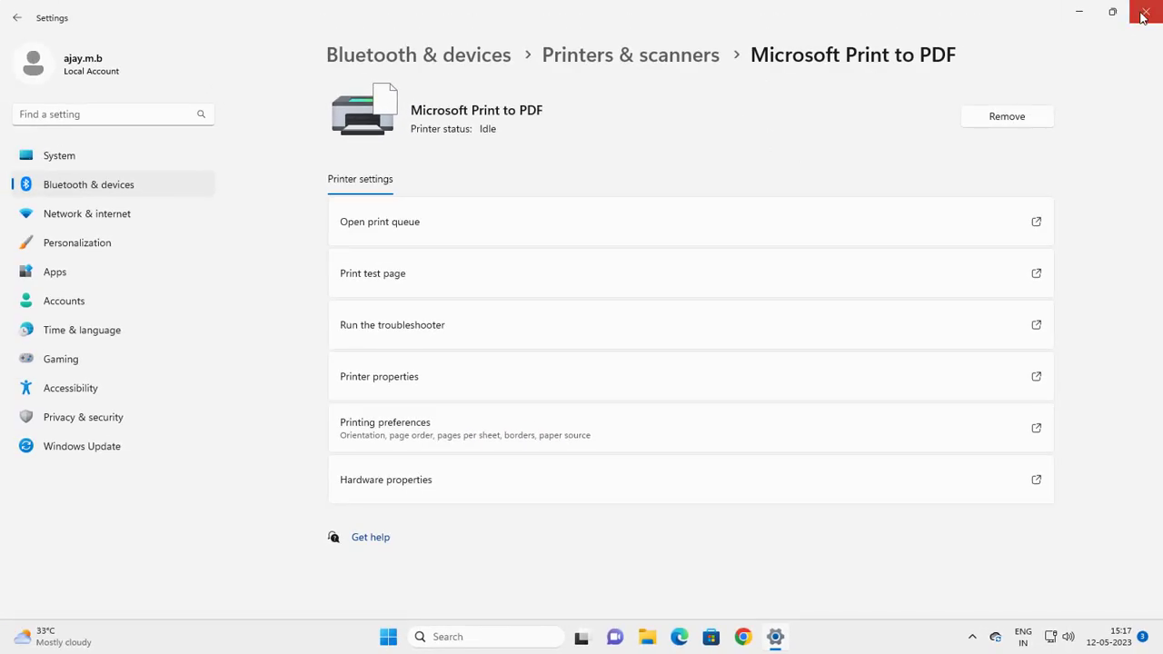
- Close Settings and launch Event Viewer by searching for 'event'
left_click(1143, 14)
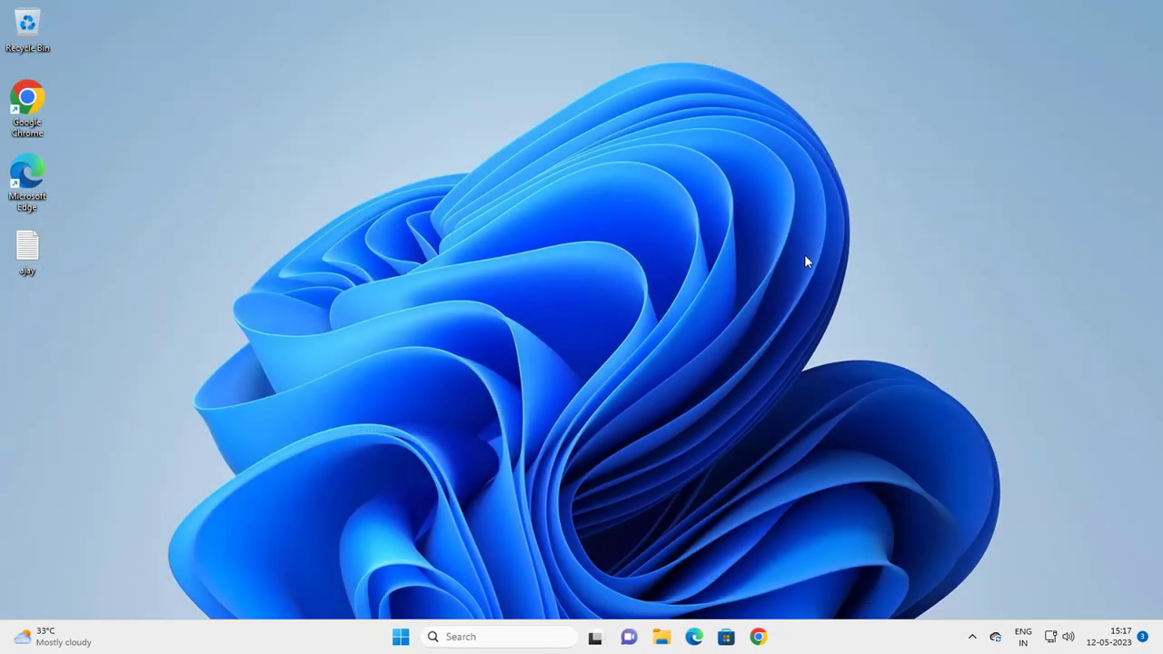
left_click(499, 637)
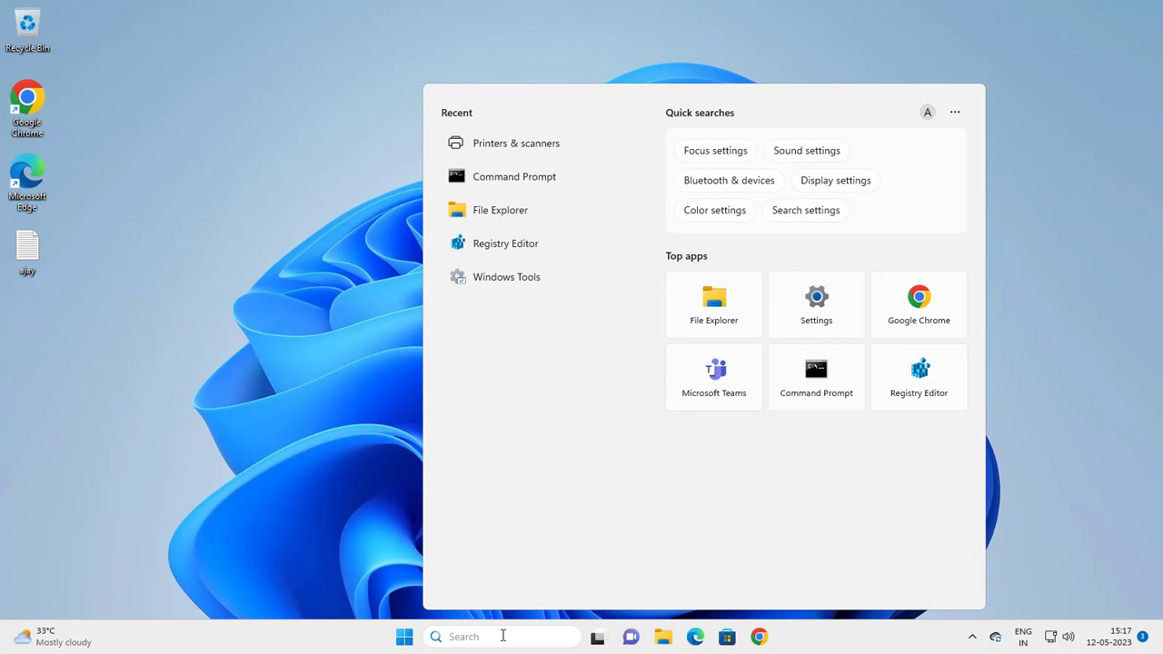
type("event")
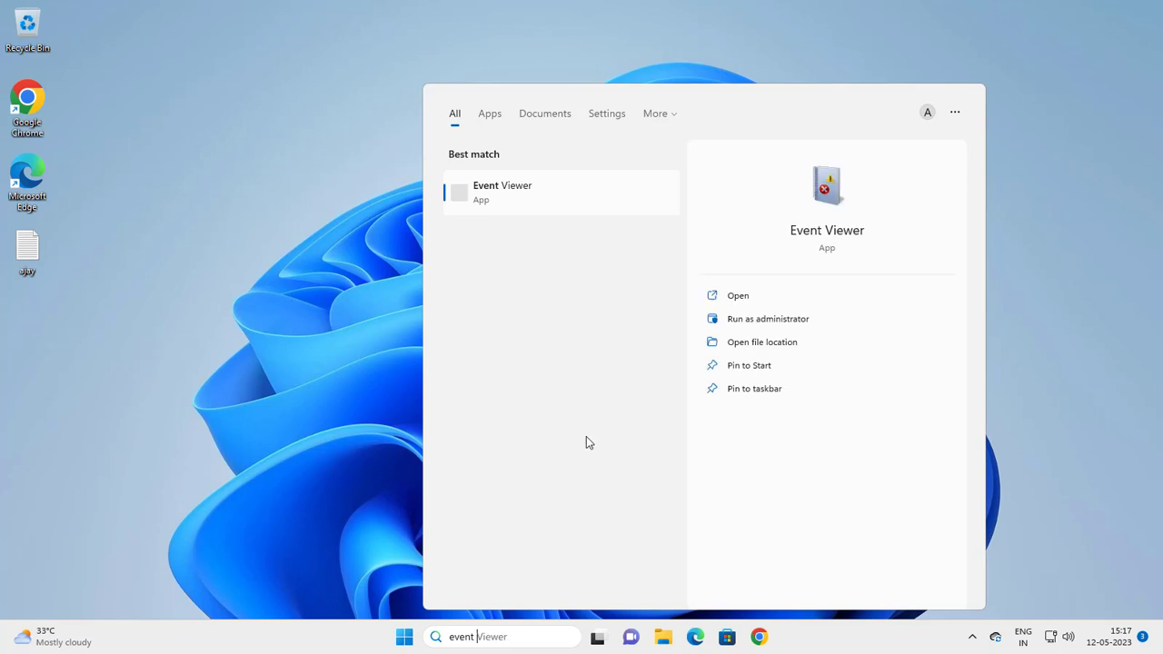
left_click(745, 302)
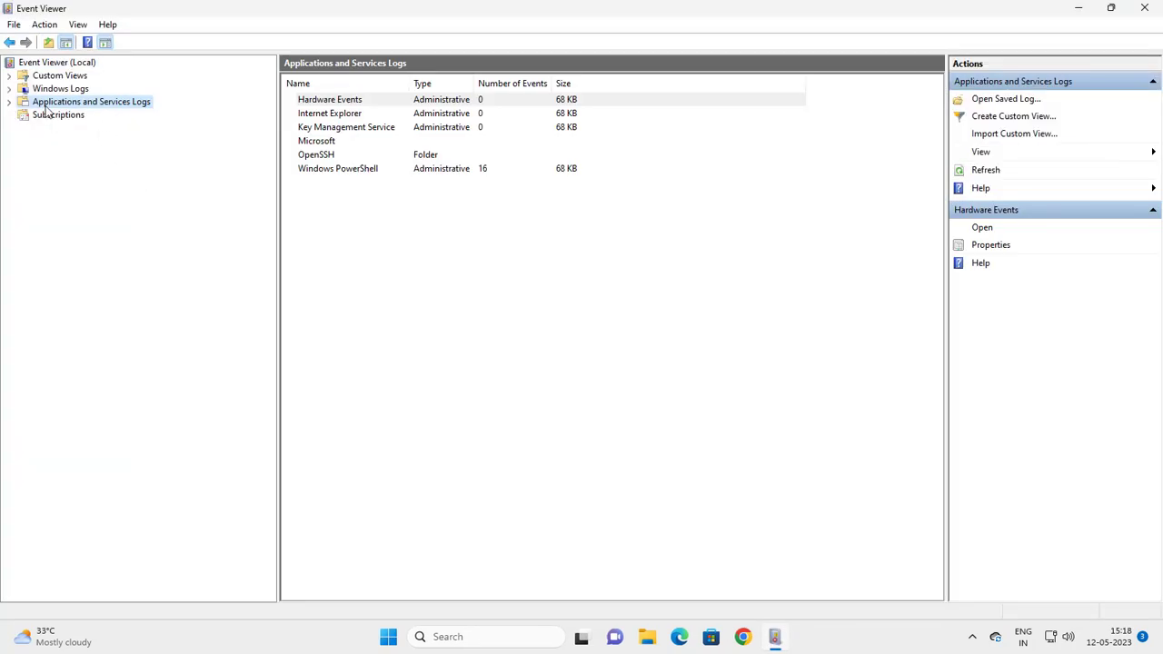
- Expand Applications and Services Logs > Microsoft > Windows in the Event Viewer tree
left_click(9, 103)
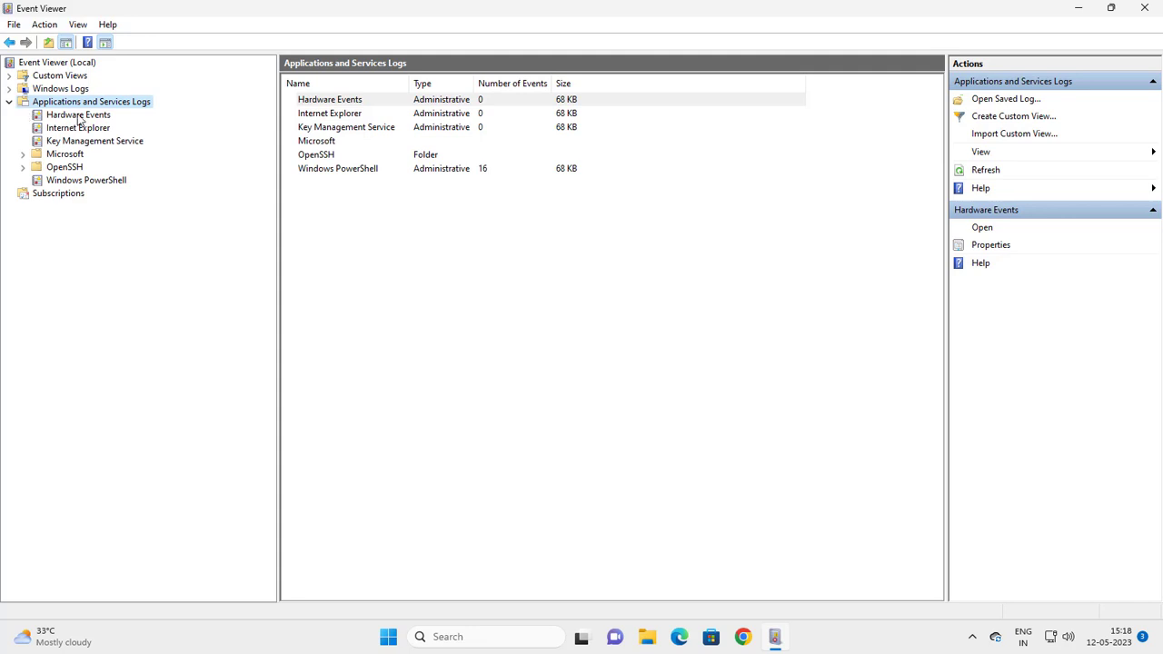
left_click(64, 155)
left_click(22, 155)
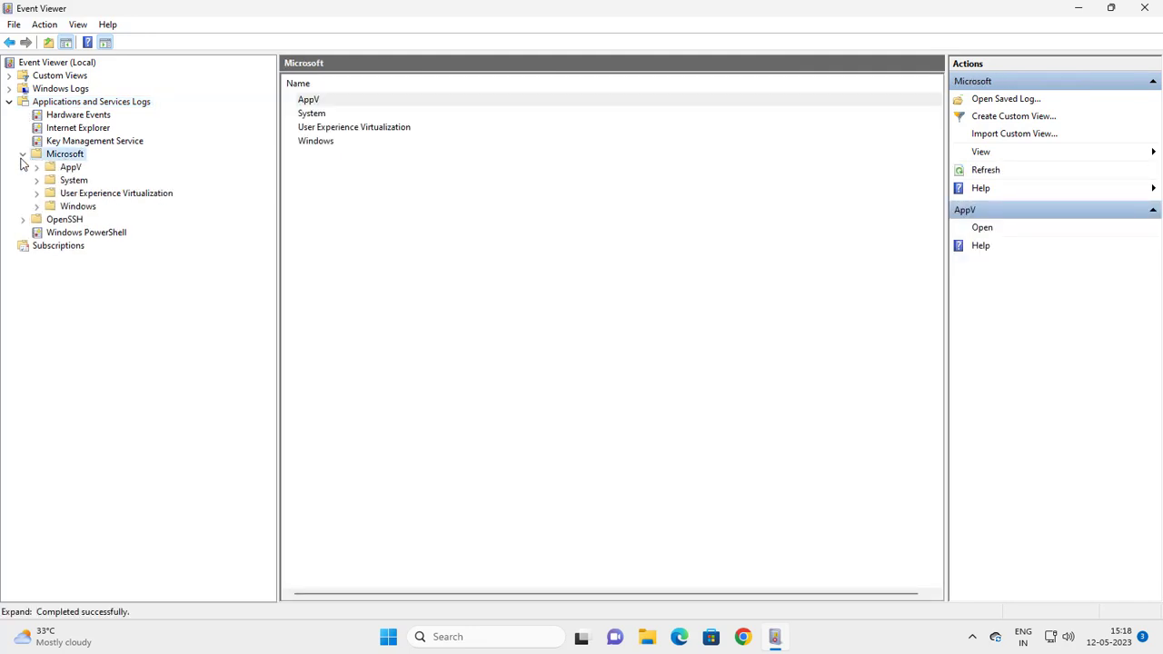
left_click(78, 207)
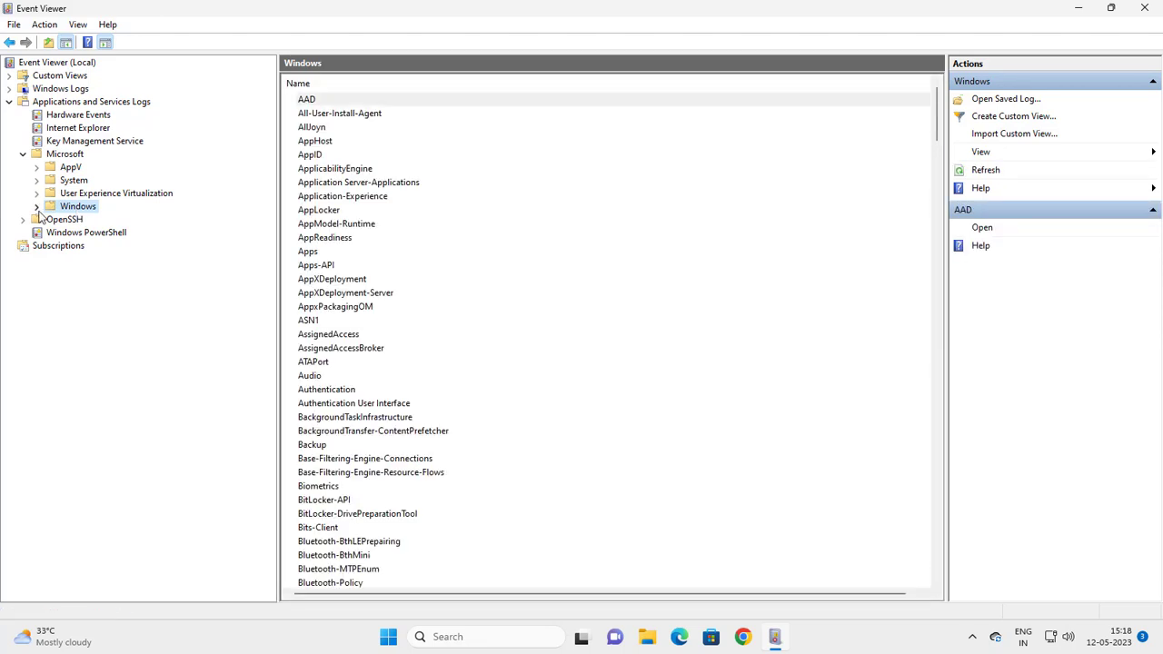
left_click(37, 208)
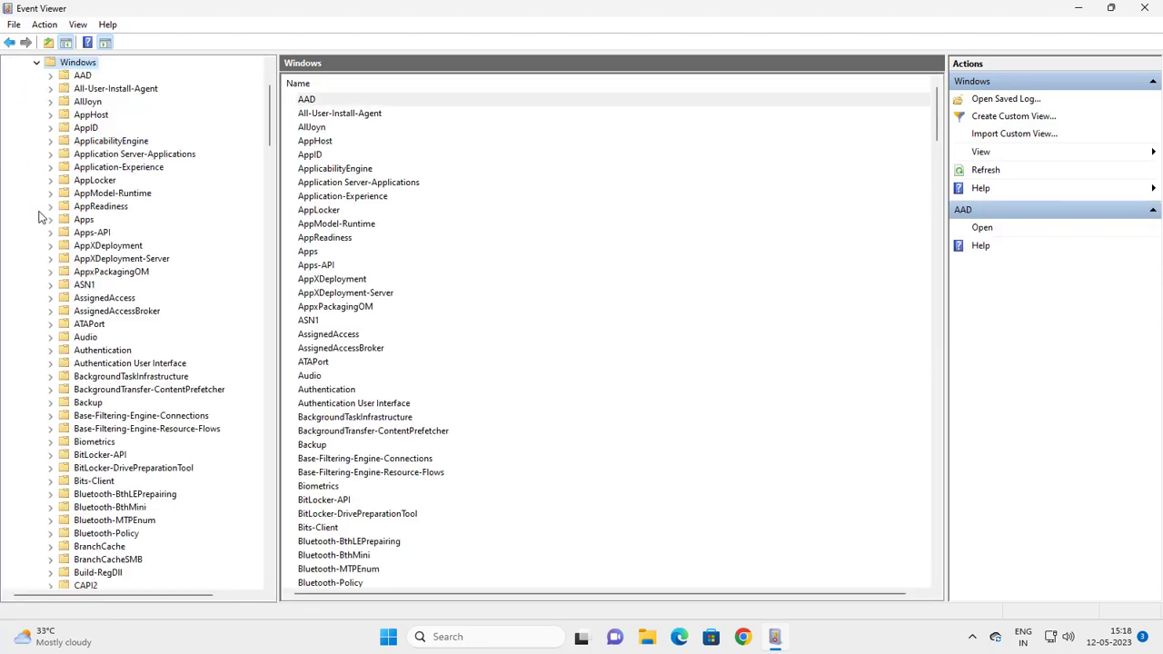
- Jump through the P entries of the Windows log folders and select PrintService
left_click(80, 235)
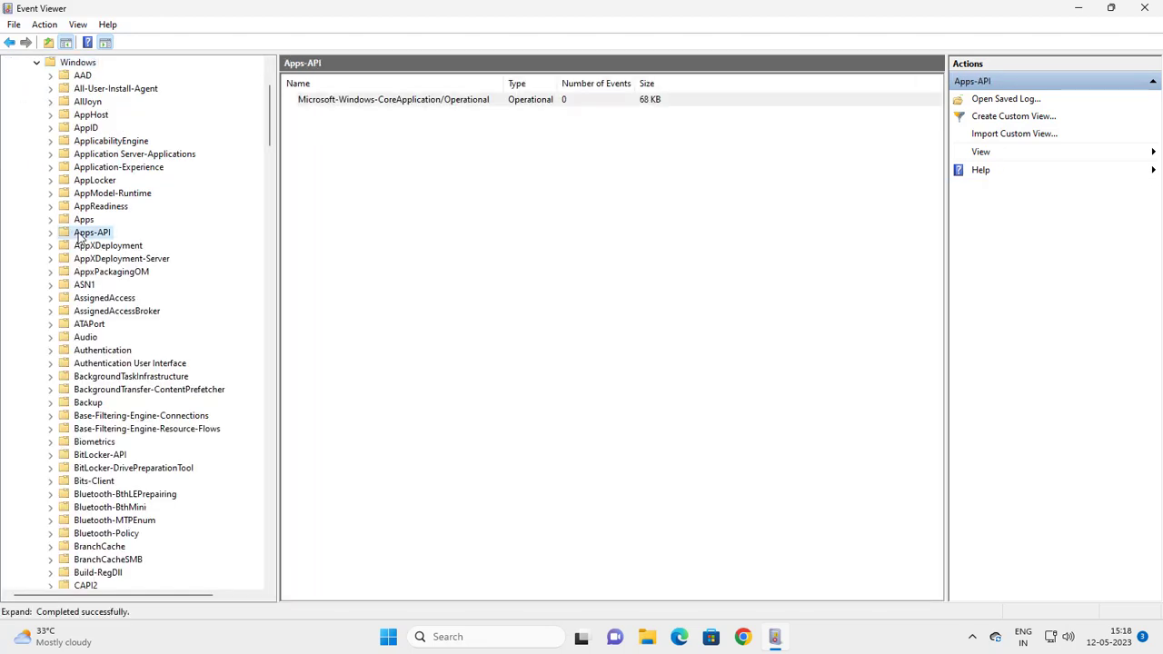
key("p")
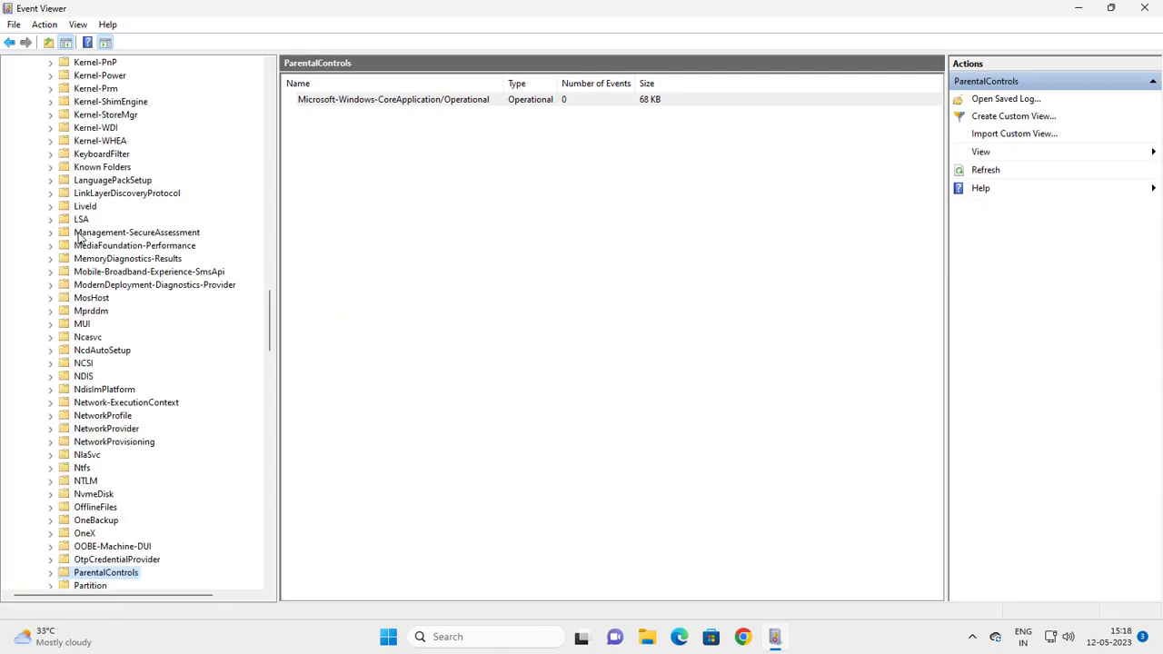
key("e")
key("Down")
key("Down")
key("Down")
key("Down")
key("Down")
key("Down")
key("Down")
key("Down")
key("Down")
key("Down")
key("Down")
key("Down")
key("Down")
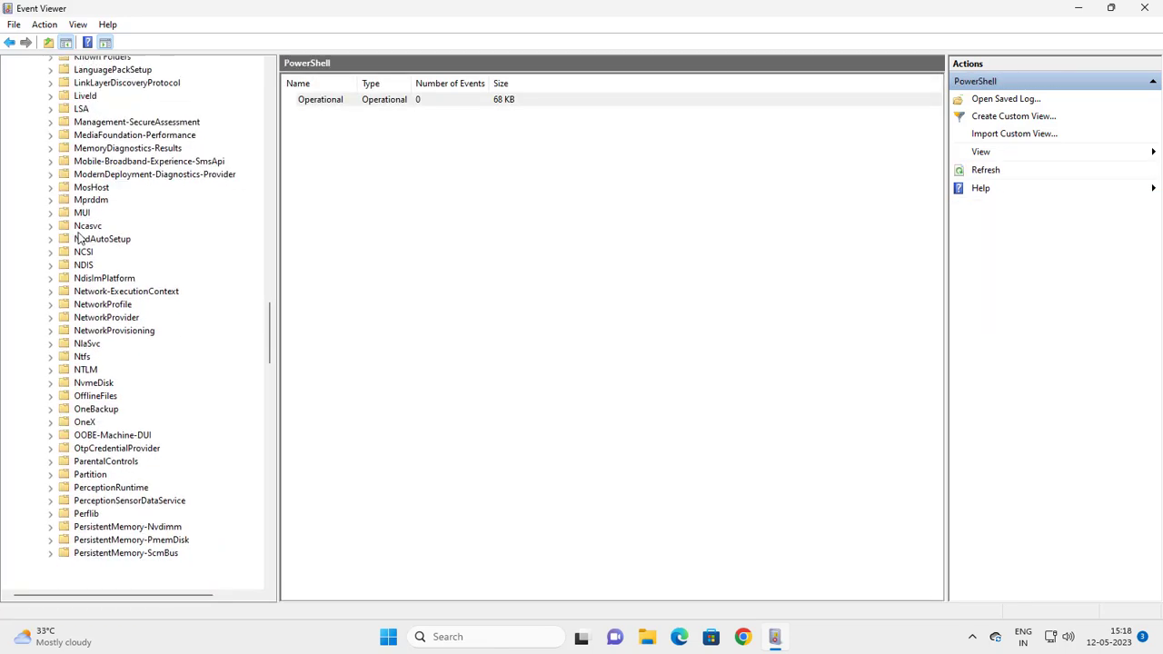
key("Down")
key("Down")
key("Down")
key("Up")
key("Up")
key("Up")
key("Up")
key("Up")
key("Up")
key("Up")
key("Up")
key("Up")
key("Up")
key("Up")
key("Up")
key("Up")
key("Down")
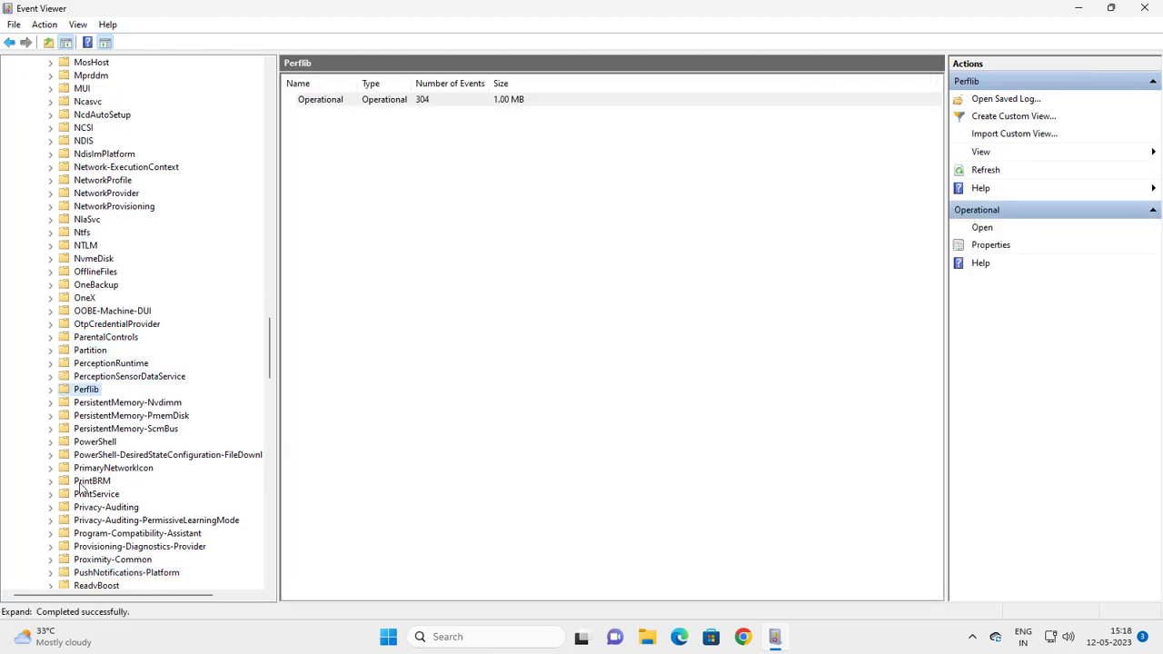
left_click(85, 495)
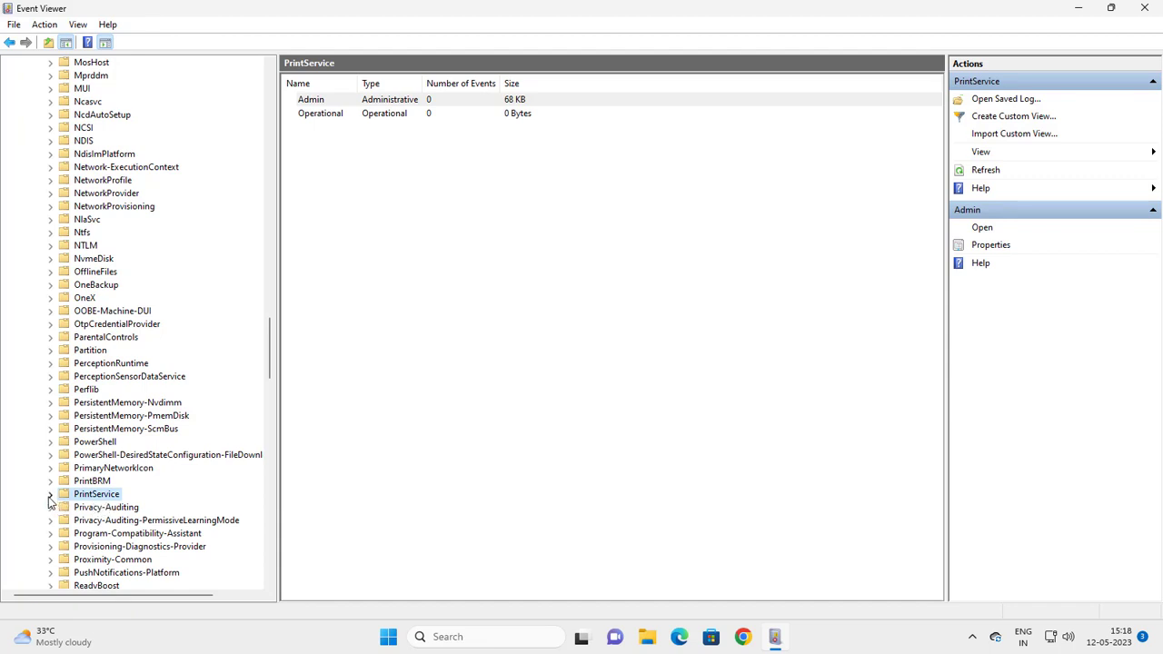
- Expand PrintService and select its Operational log
double_click(74, 498)
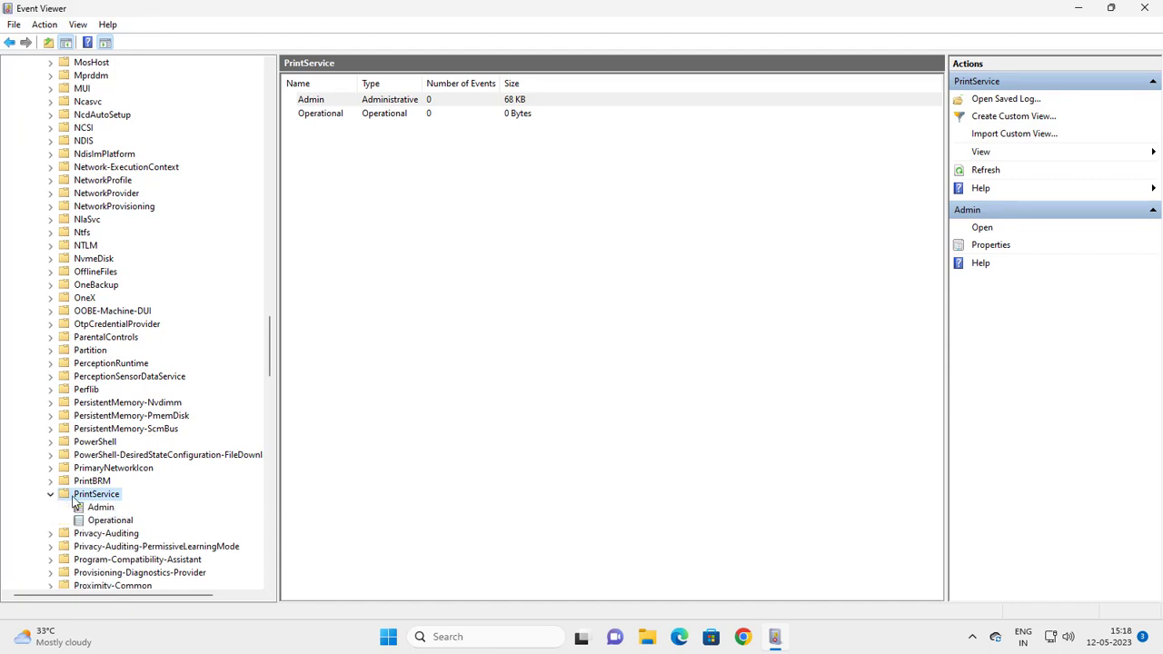
left_click(92, 481)
left_click(96, 493)
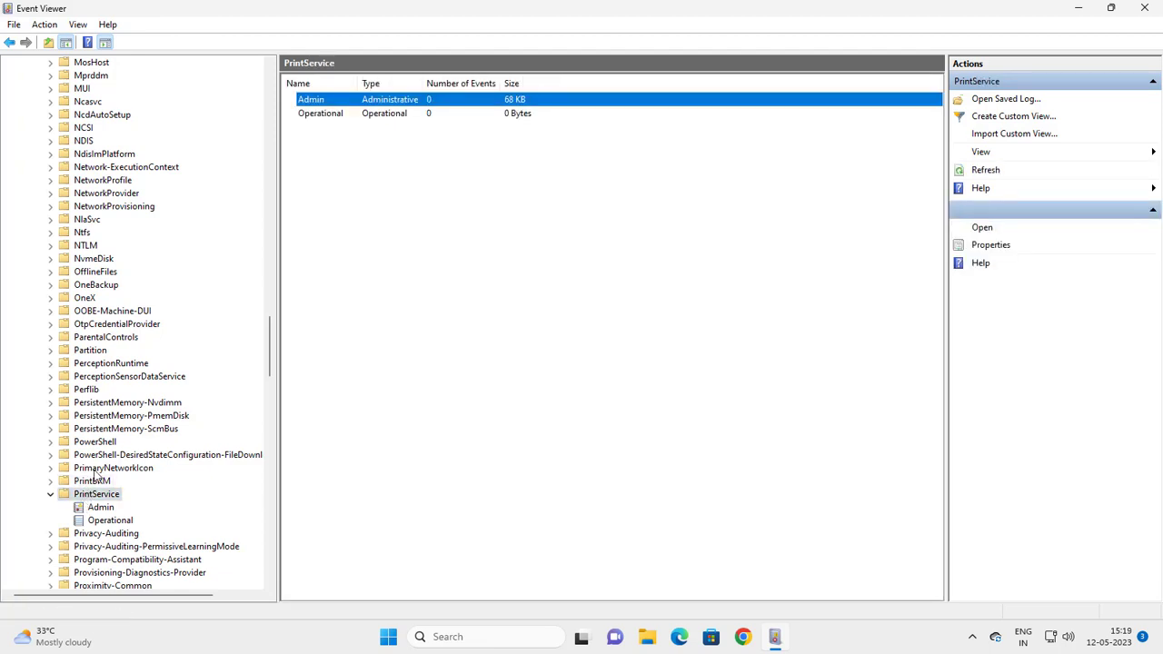
left_click(550, 254)
left_click(320, 119)
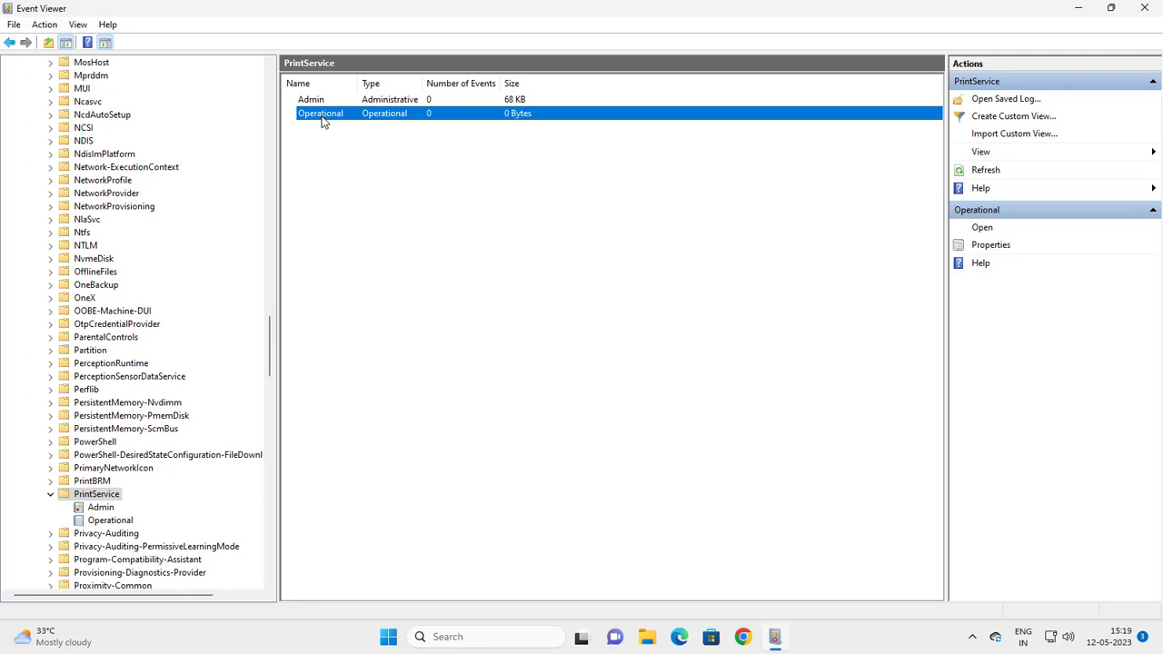
- Enable logging in the Operational log's properties, keeping 1028 KB overwrite-as-needed, and apply
right_click(323, 120)
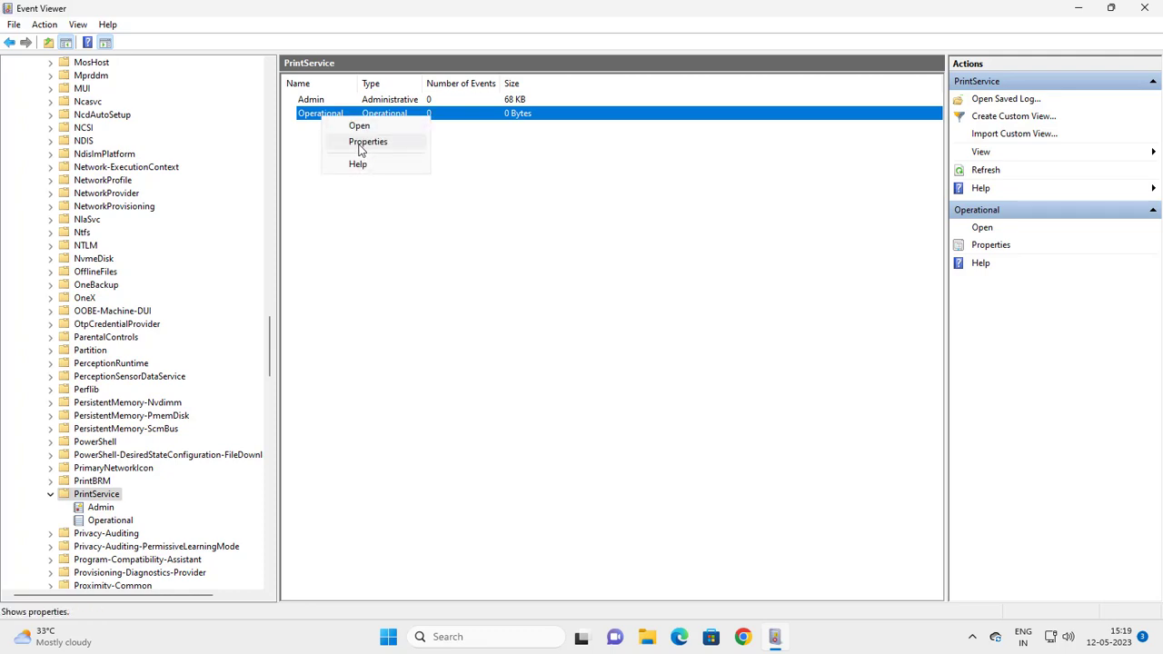
left_click(363, 144)
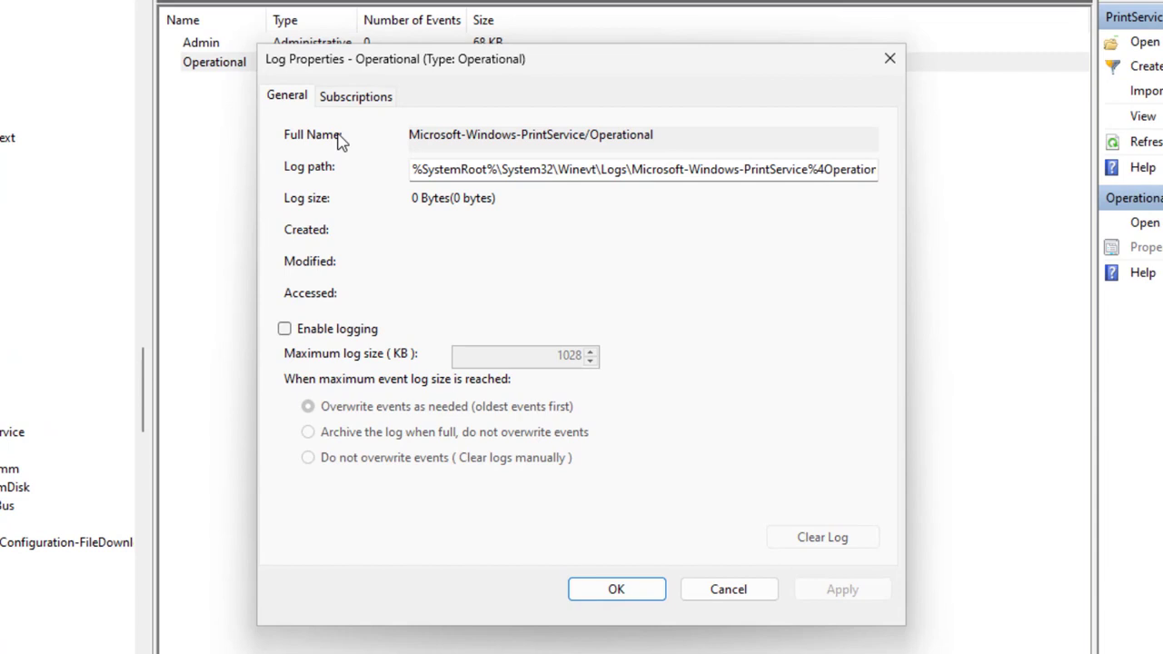
left_click(284, 332)
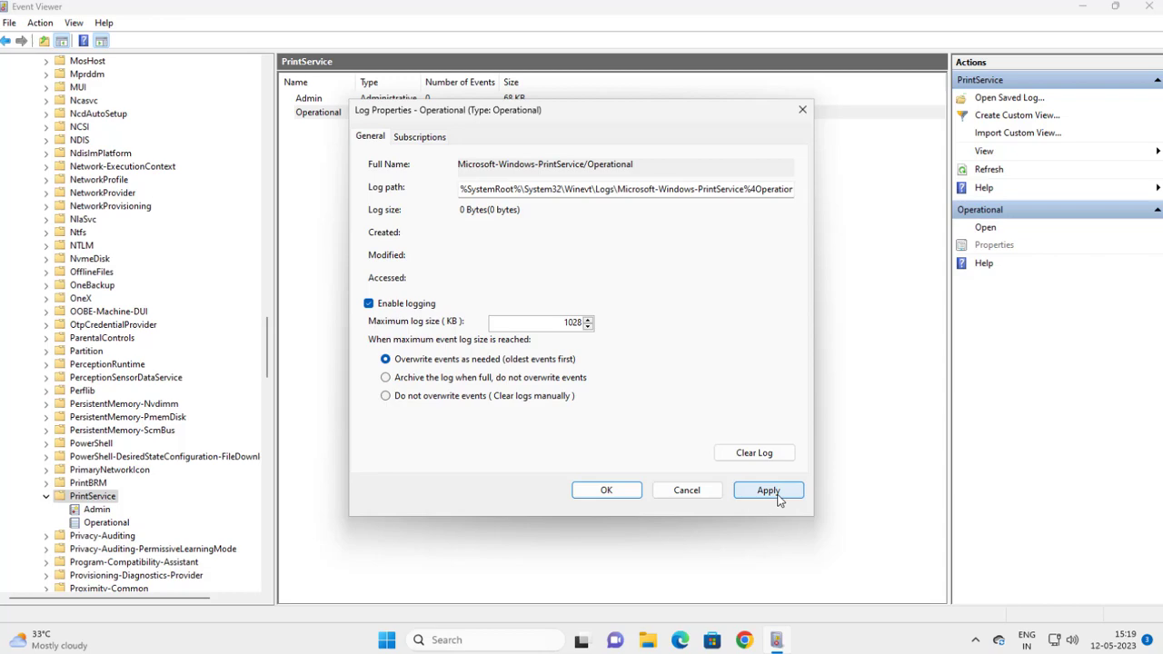
left_click(842, 589)
left_click(605, 487)
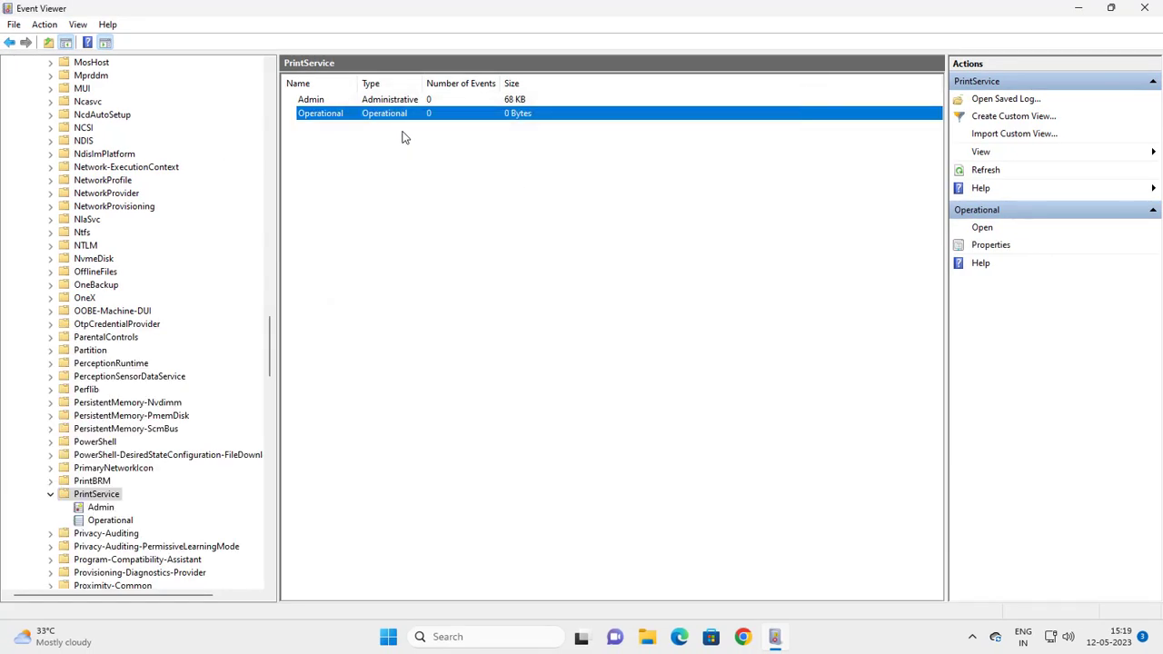
- View the empty PrintService Operational log, then close Event Viewer
double_click(331, 119)
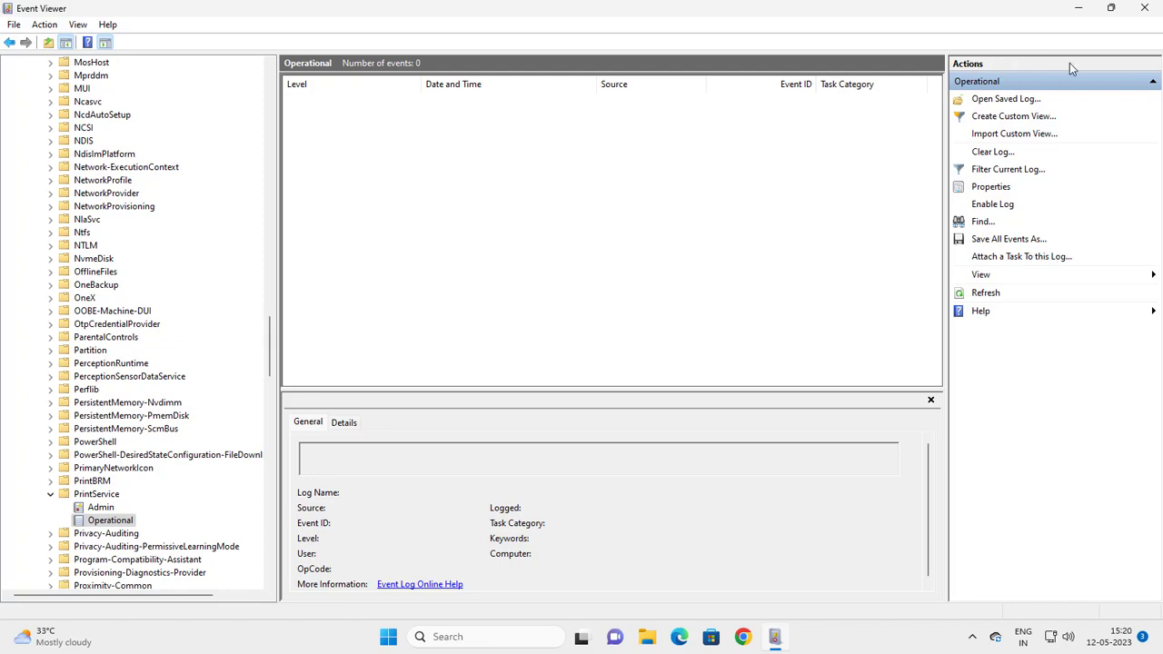
left_click(1145, 7)
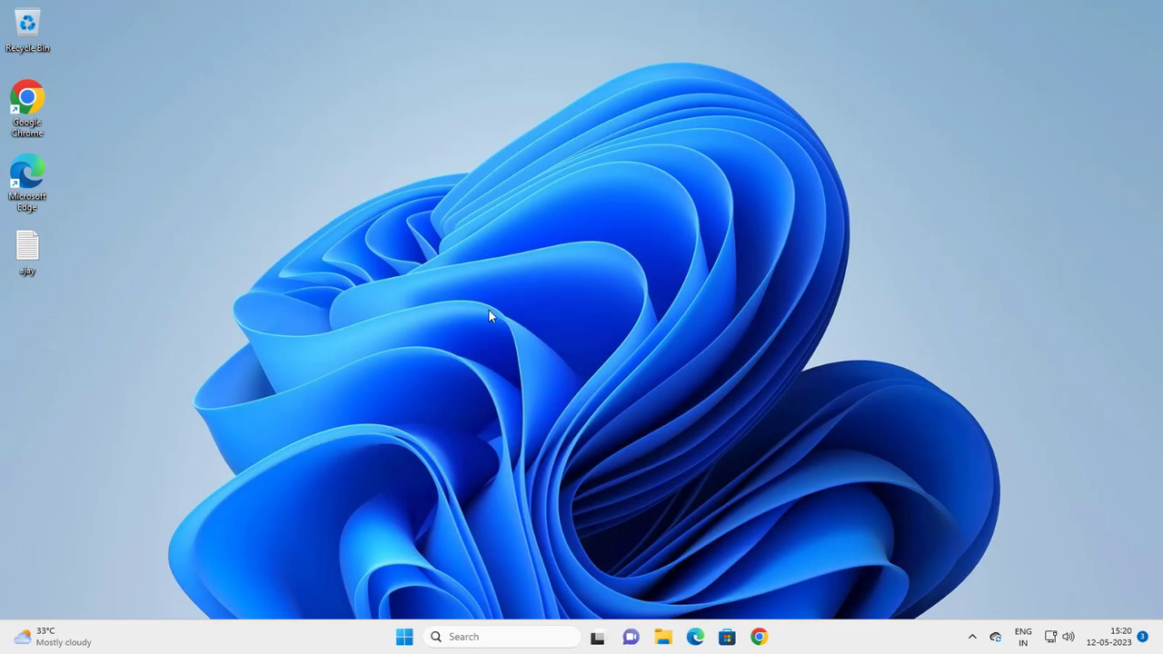